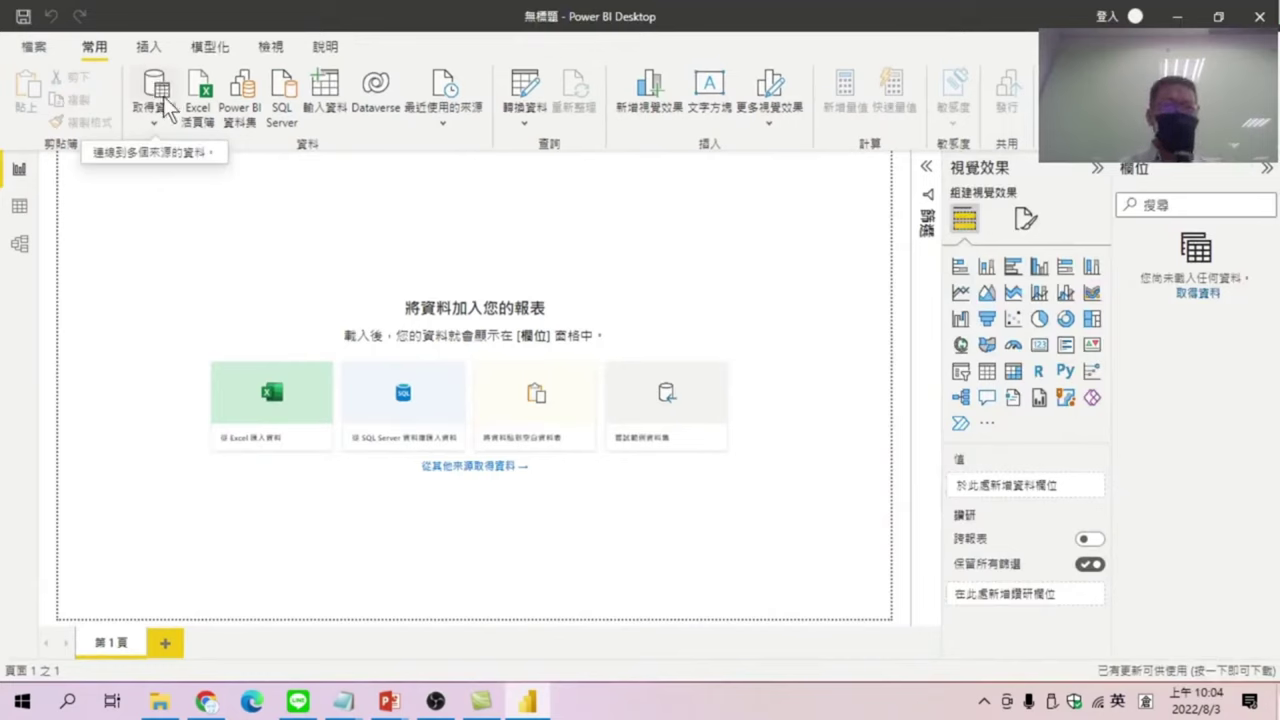
Step: Start a new Folder data source connection from Get Data's File category
{"action": "left_click", "coordinate": [160, 90]}
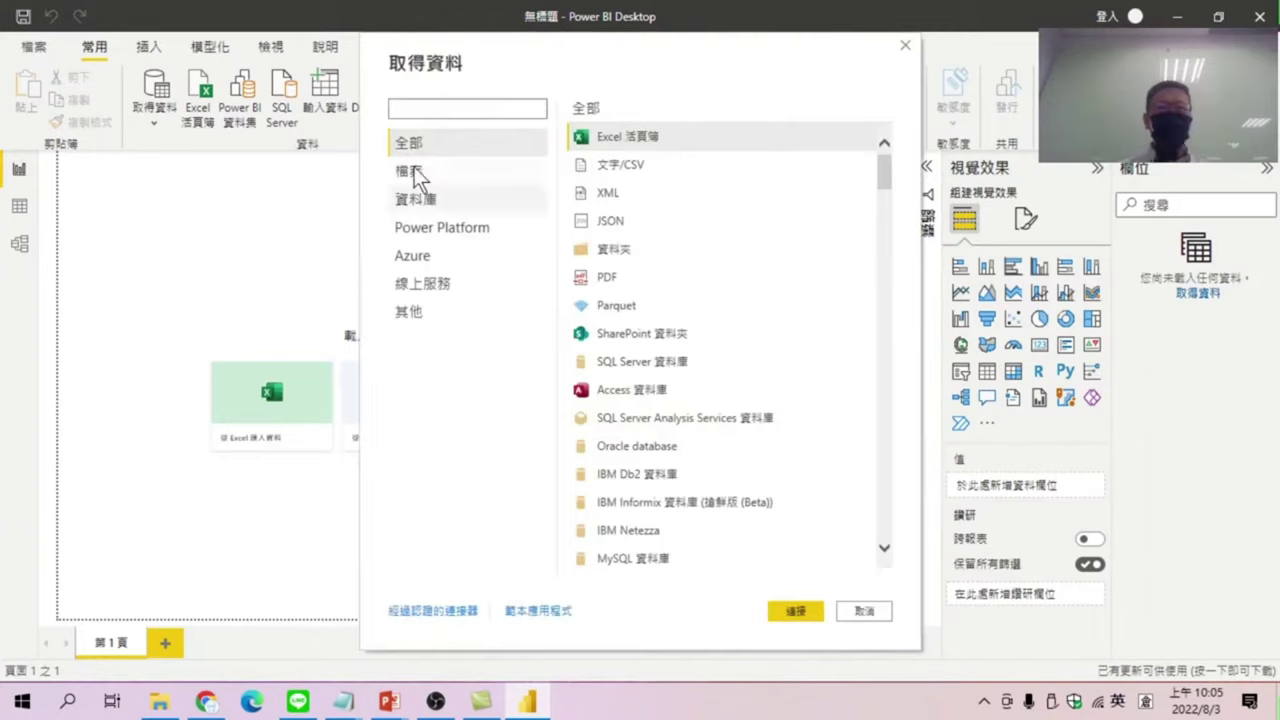
{"action": "left_click", "coordinate": [413, 168]}
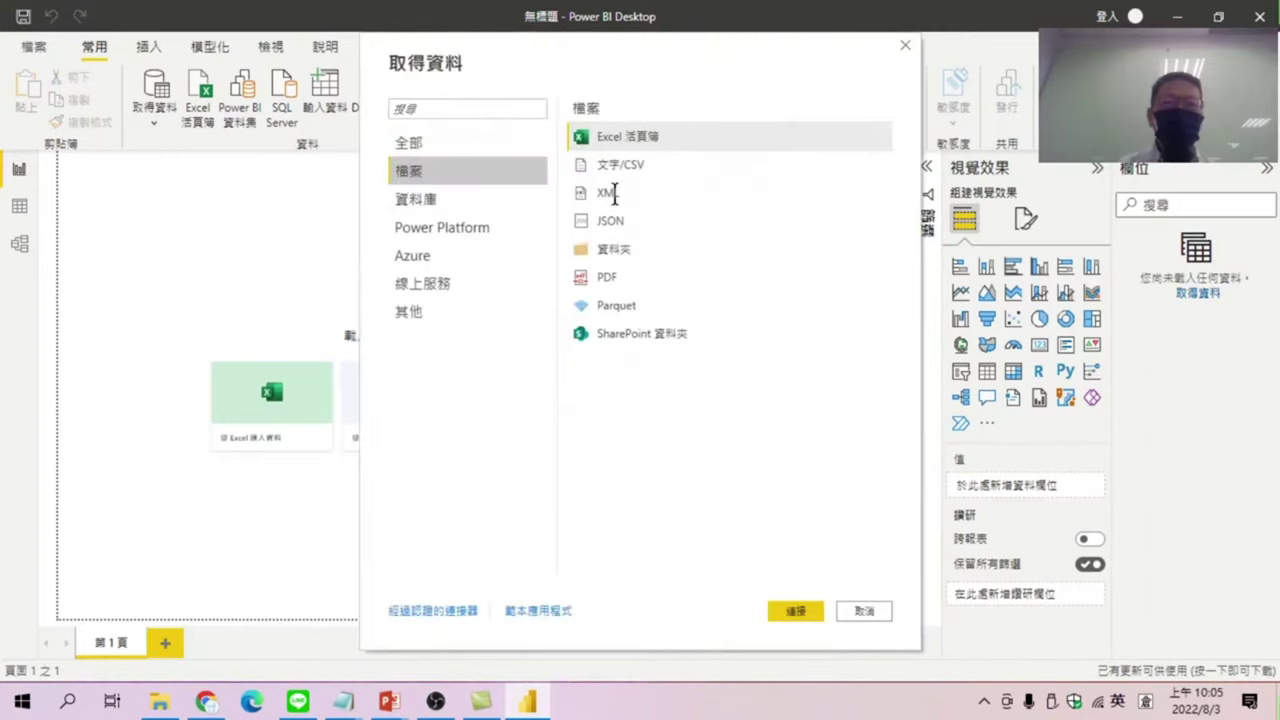
{"action": "left_click", "coordinate": [612, 250]}
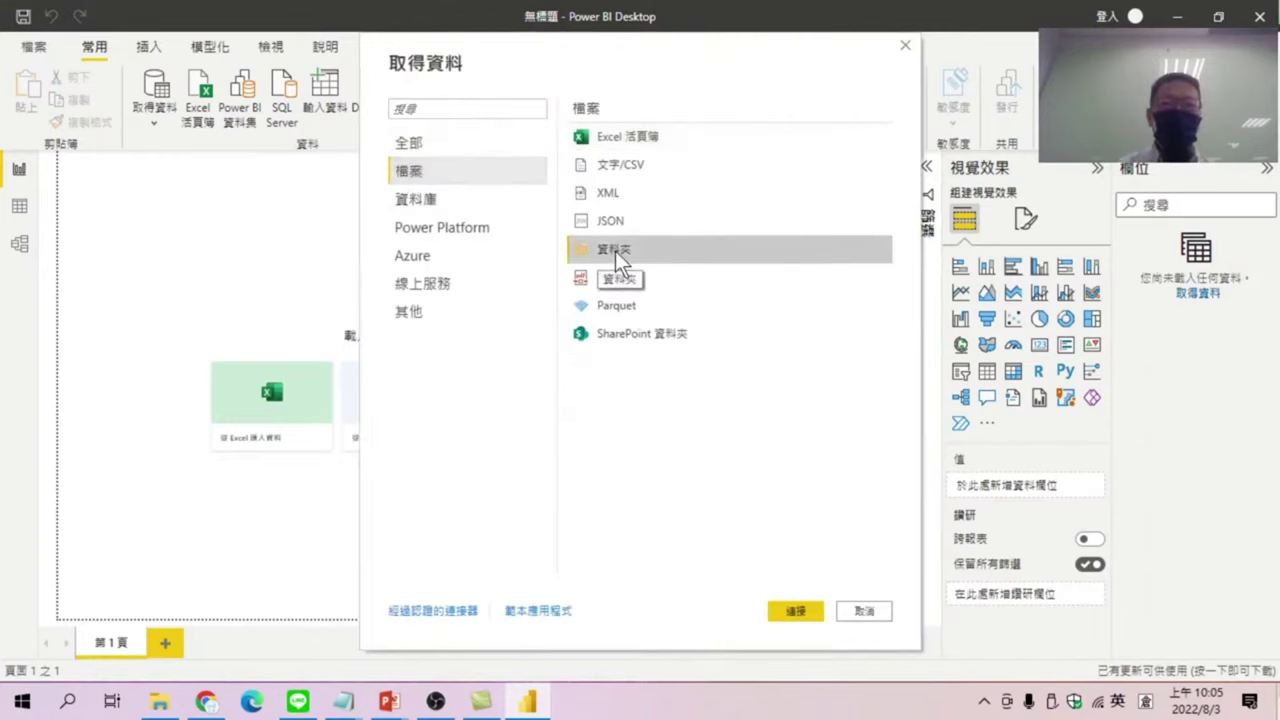
{"action": "left_click", "coordinate": [806, 612]}
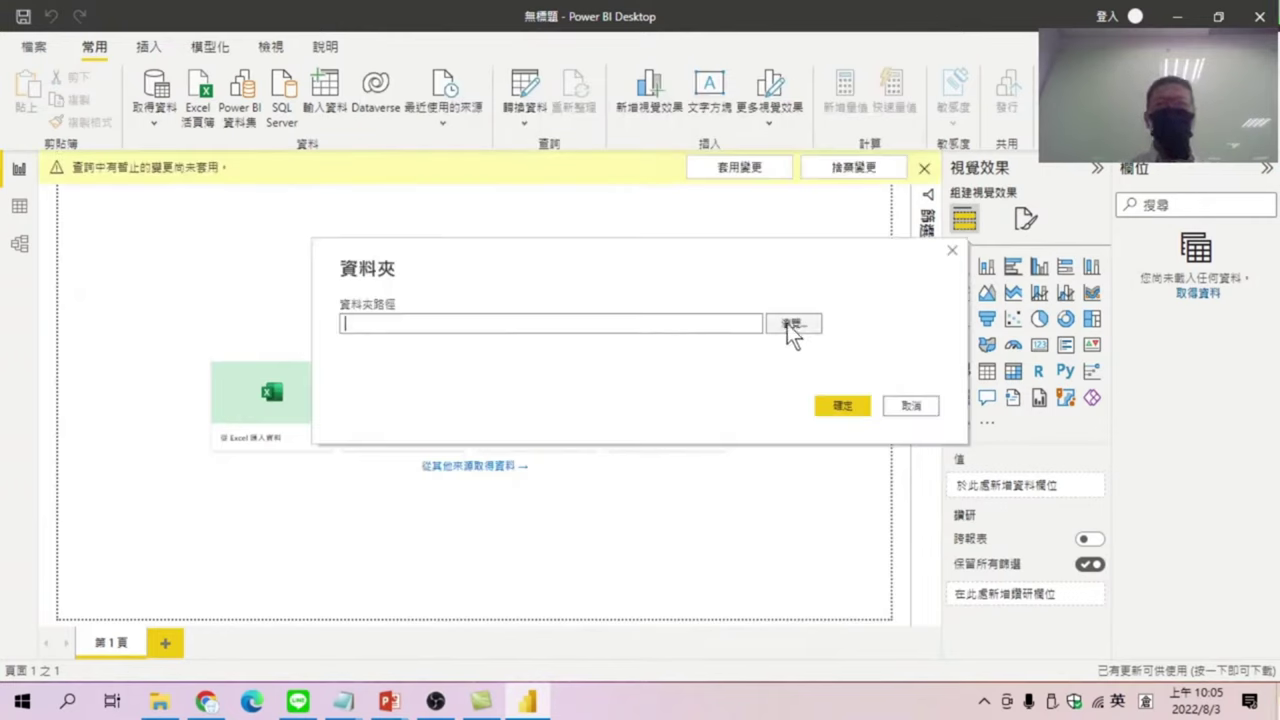
Step: Point the connection at Downloads\買賣-20220803\買賣\csv to list its eleven CSV files
{"action": "left_click", "coordinate": [790, 323]}
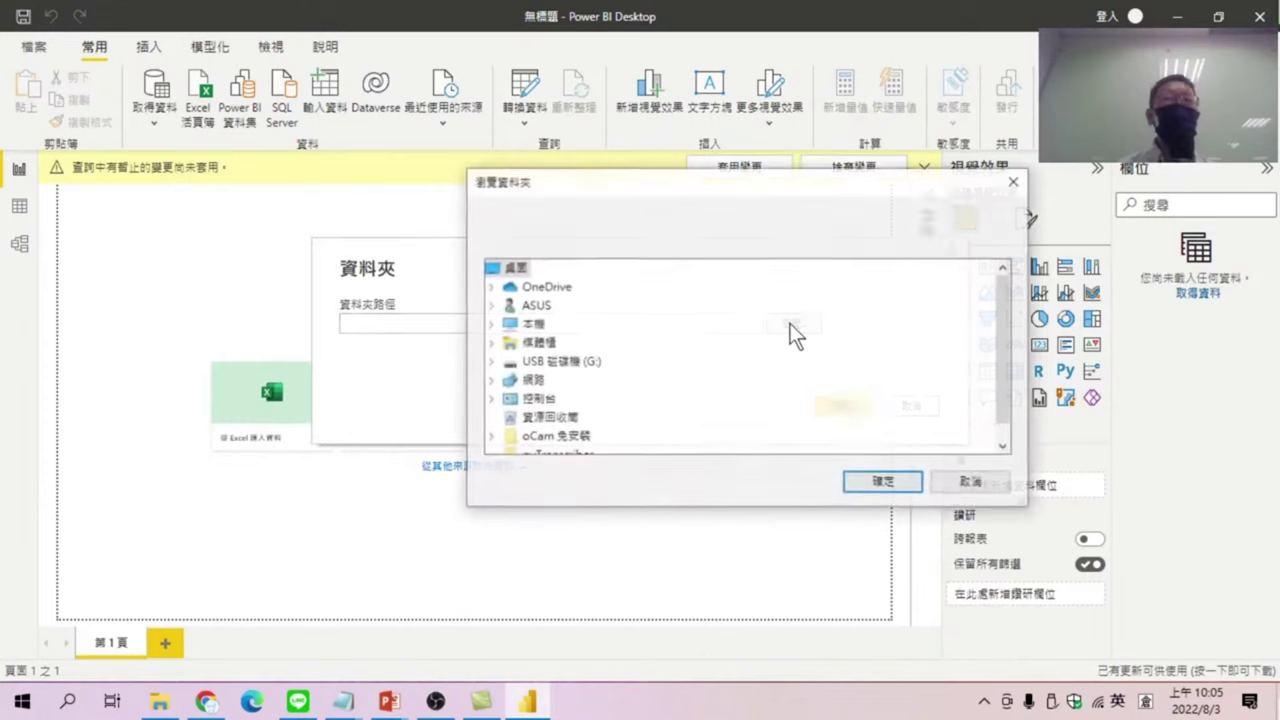
{"action": "double_click", "coordinate": [532, 323]}
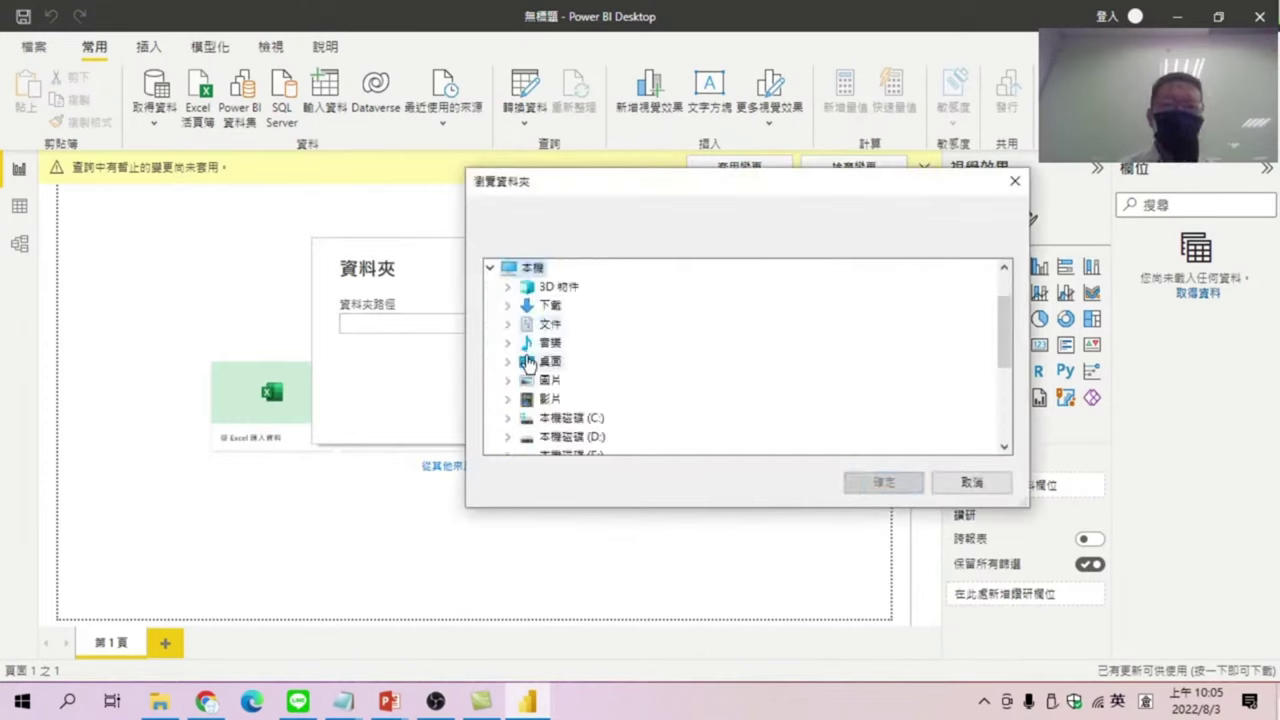
{"action": "double_click", "coordinate": [550, 310]}
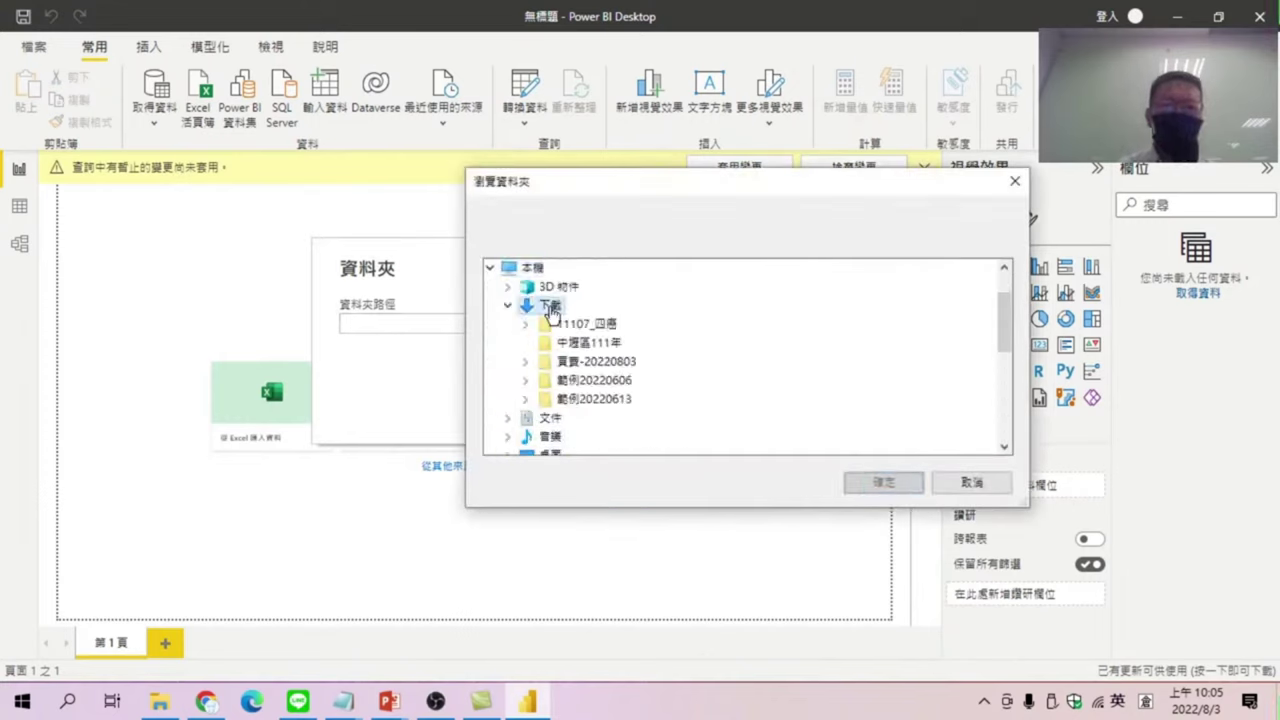
{"action": "double_click", "coordinate": [585, 362]}
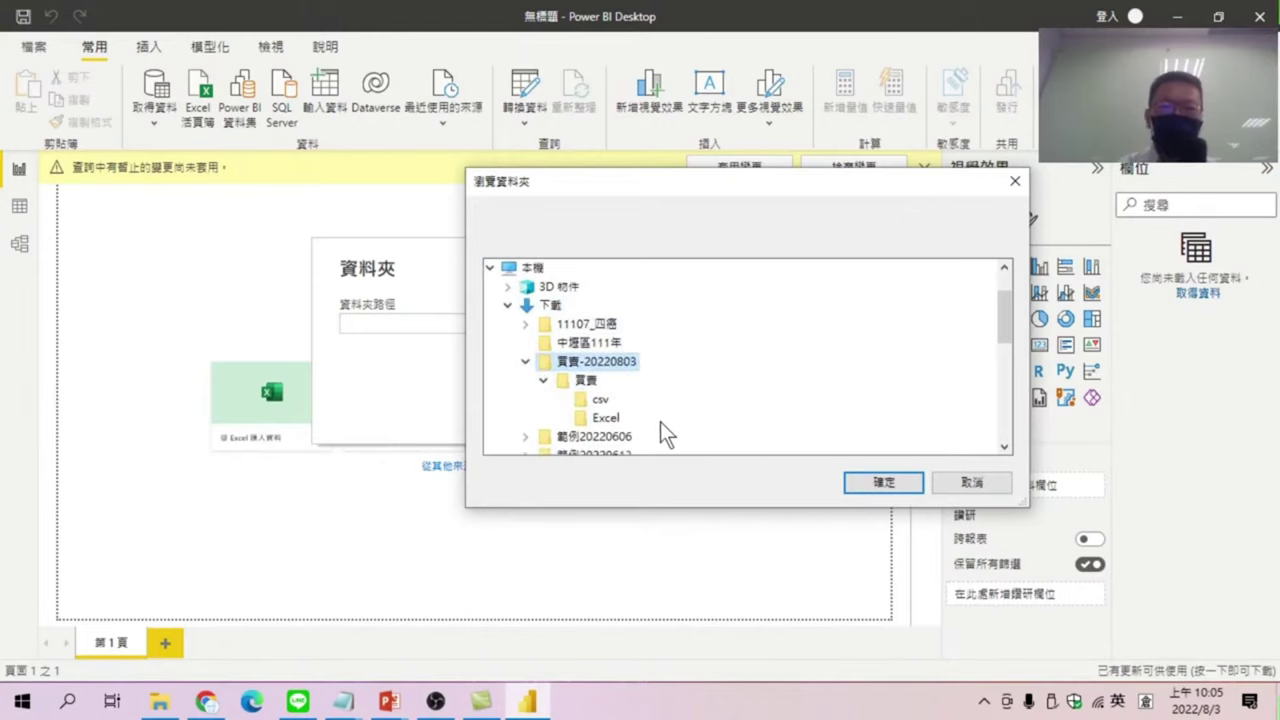
{"action": "left_click", "coordinate": [600, 400]}
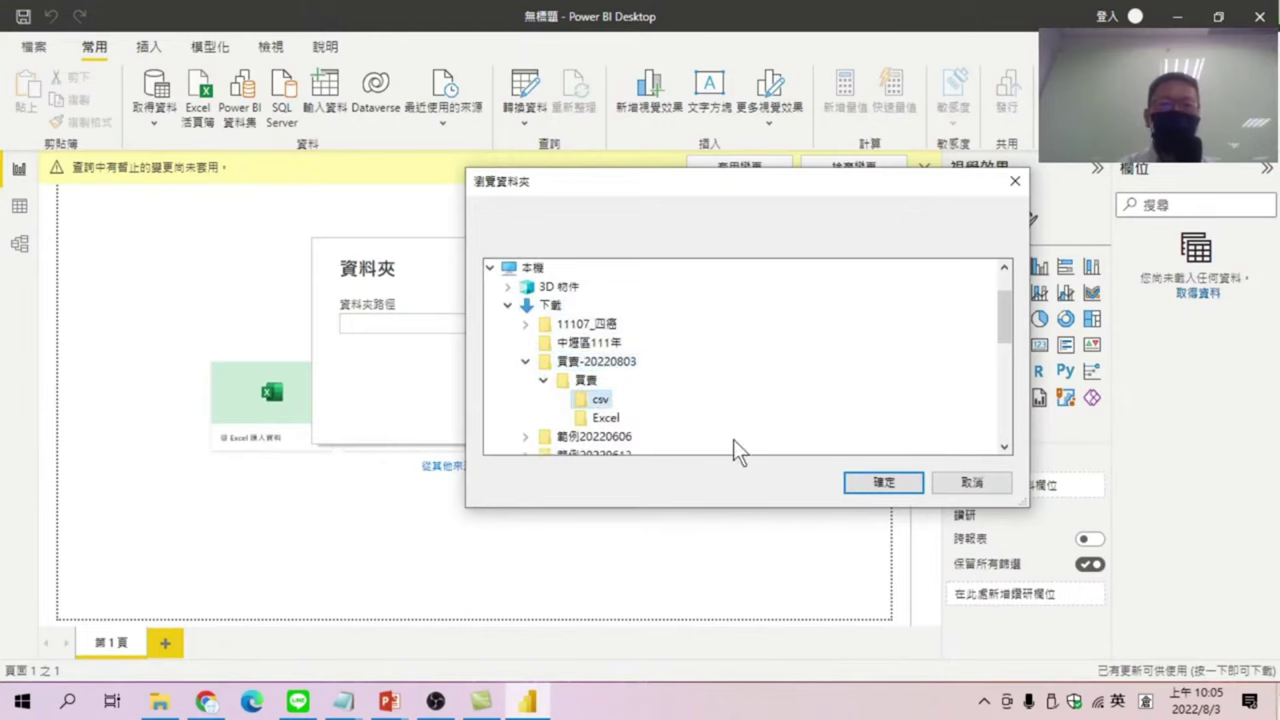
{"action": "left_click", "coordinate": [886, 486]}
{"action": "left_click", "coordinate": [841, 404]}
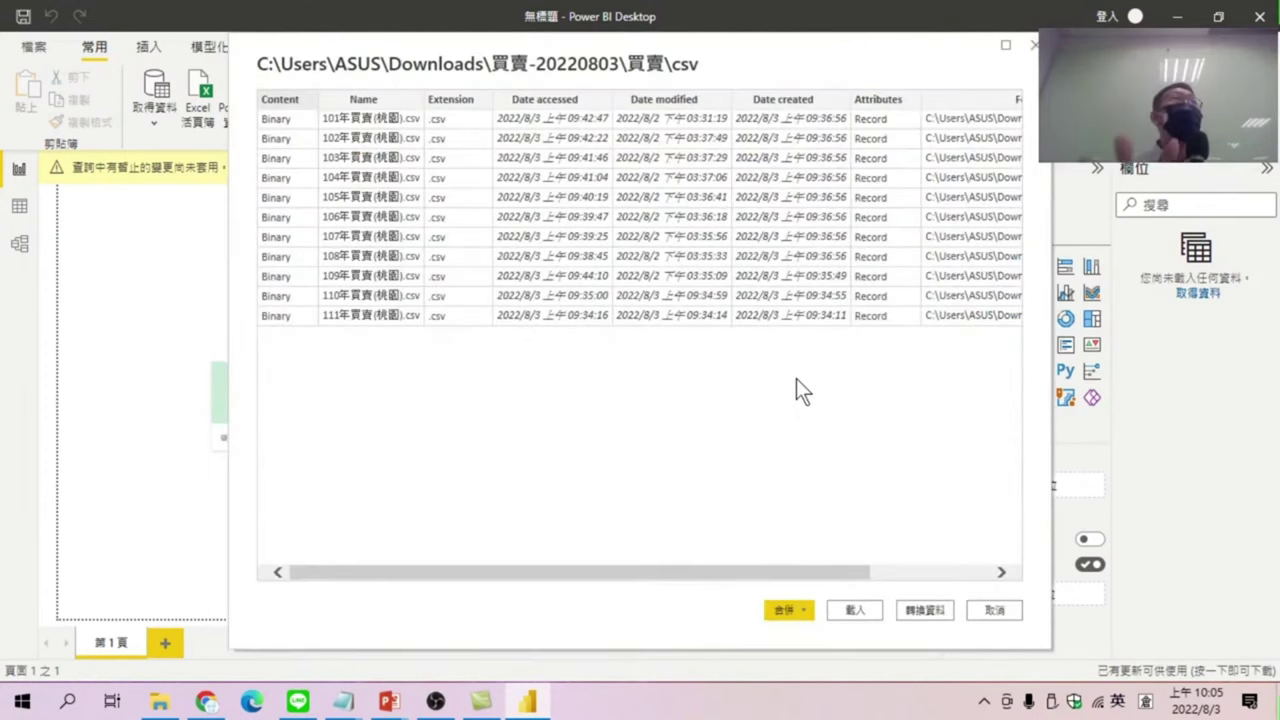
Step: Combine & Load the eleven yearly CSV files with Big5 encoding and comma delimiter
{"action": "left_click", "coordinate": [798, 614]}
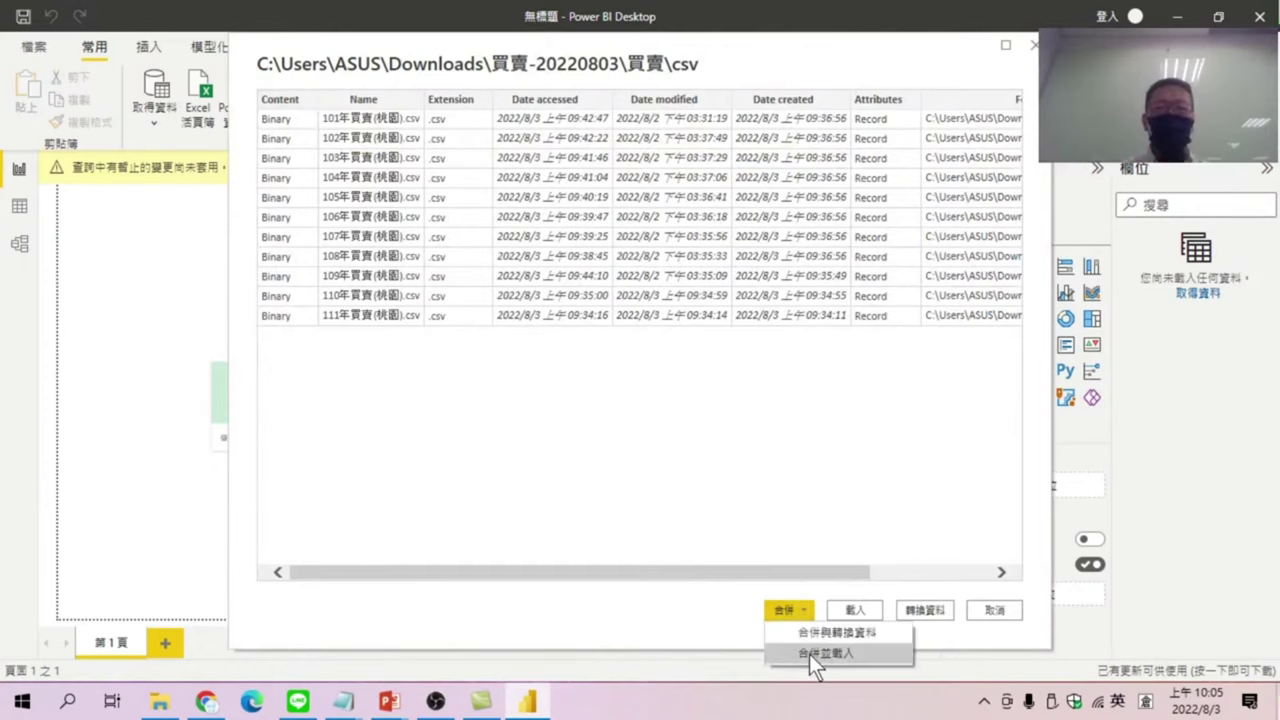
{"action": "left_click", "coordinate": [807, 653]}
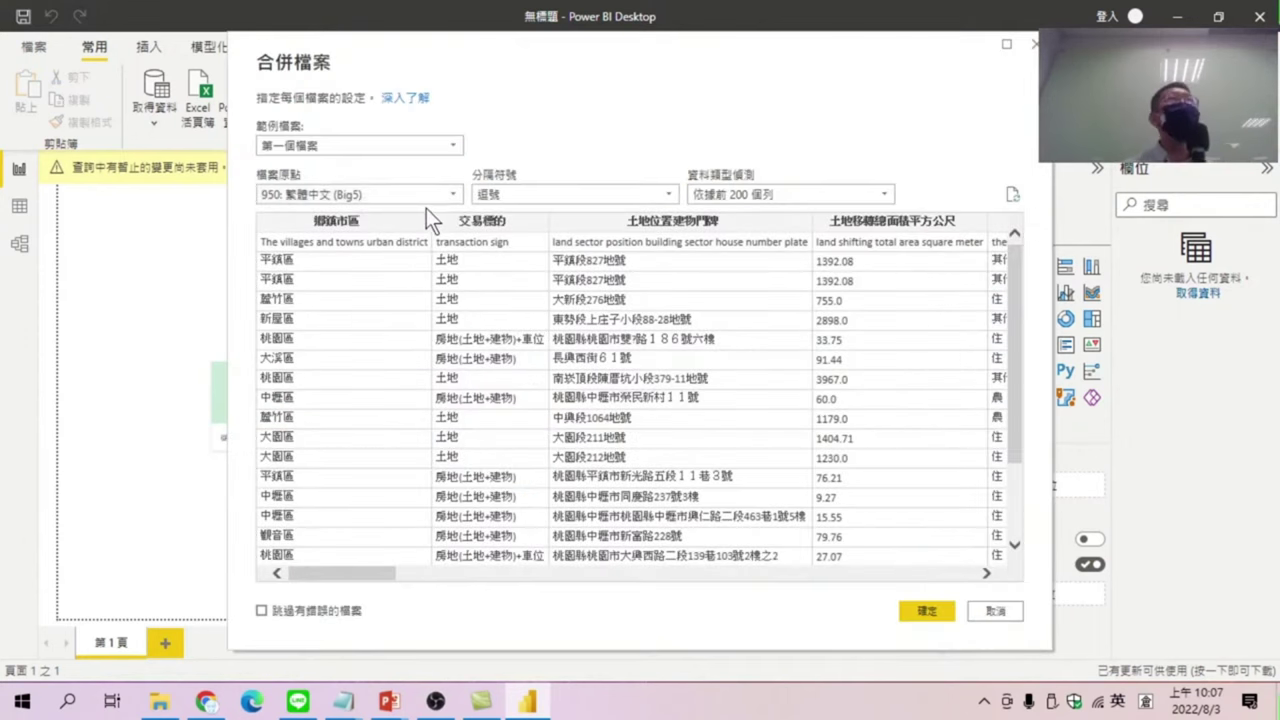
{"action": "left_click", "coordinate": [927, 611]}
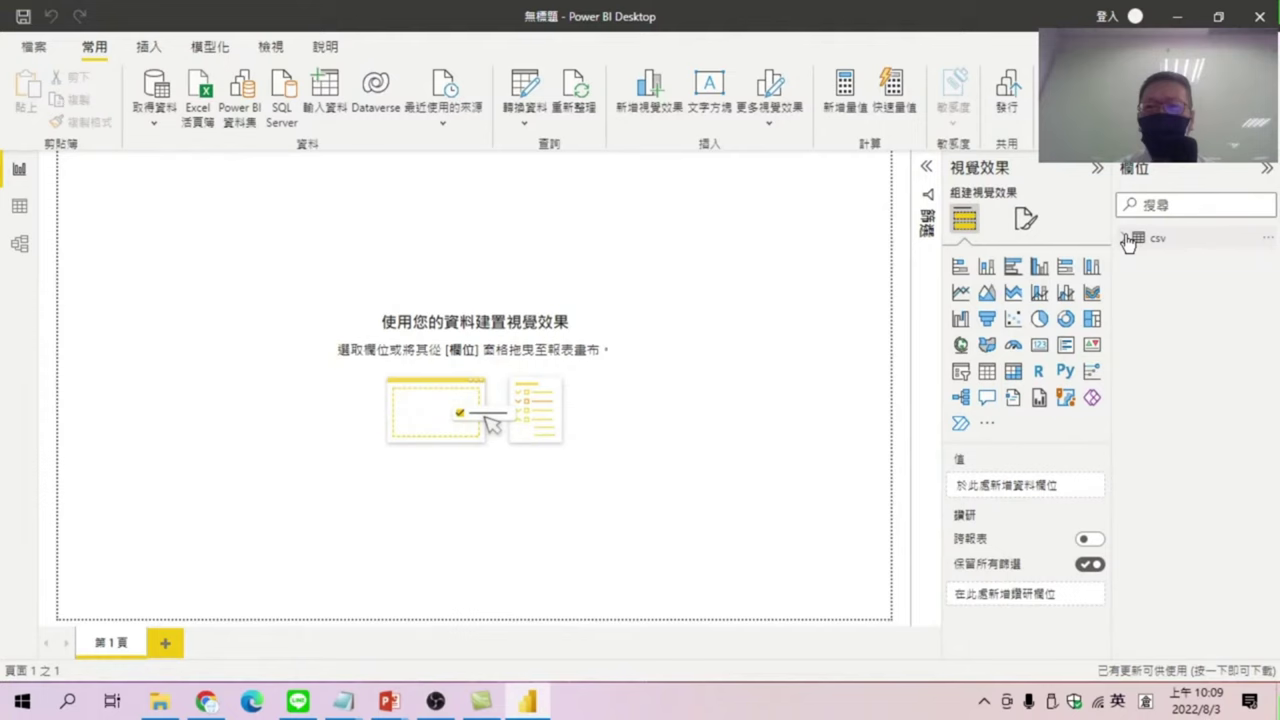
Step: List the csv table's columns in Fields, then view its 449,080 rows in Data view
{"action": "left_click", "coordinate": [1130, 240]}
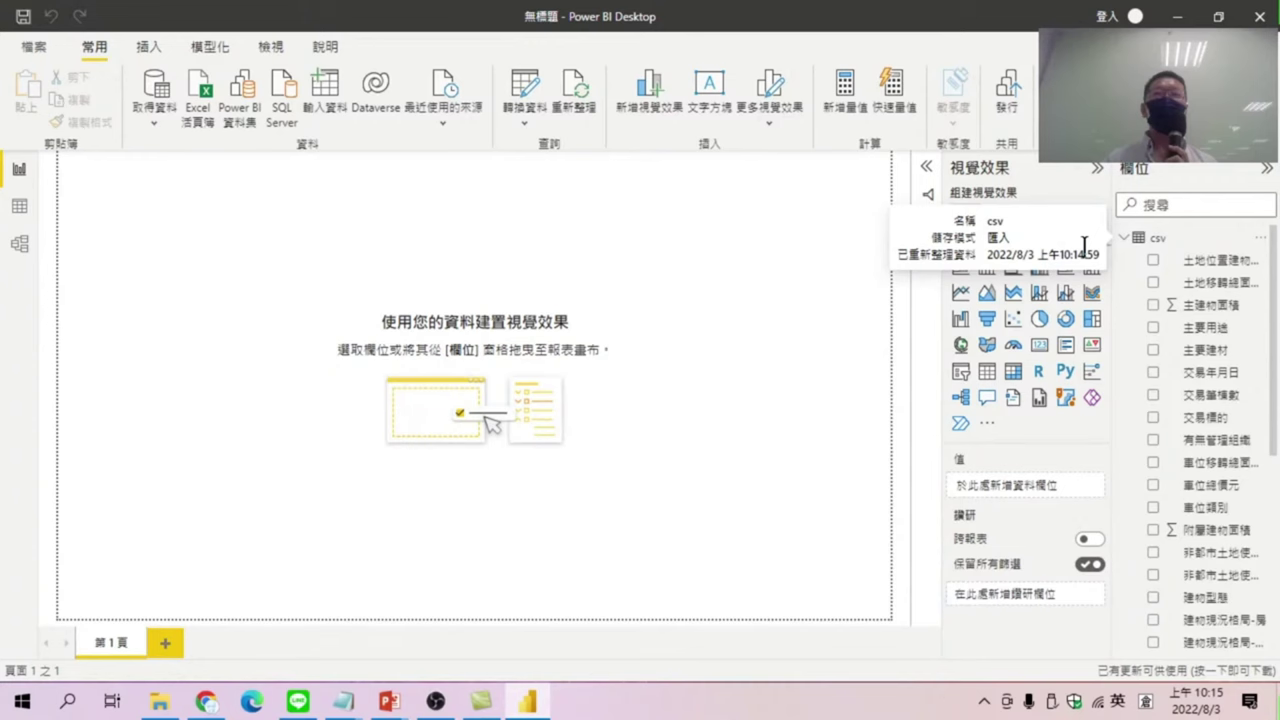
{"action": "left_click", "coordinate": [19, 206]}
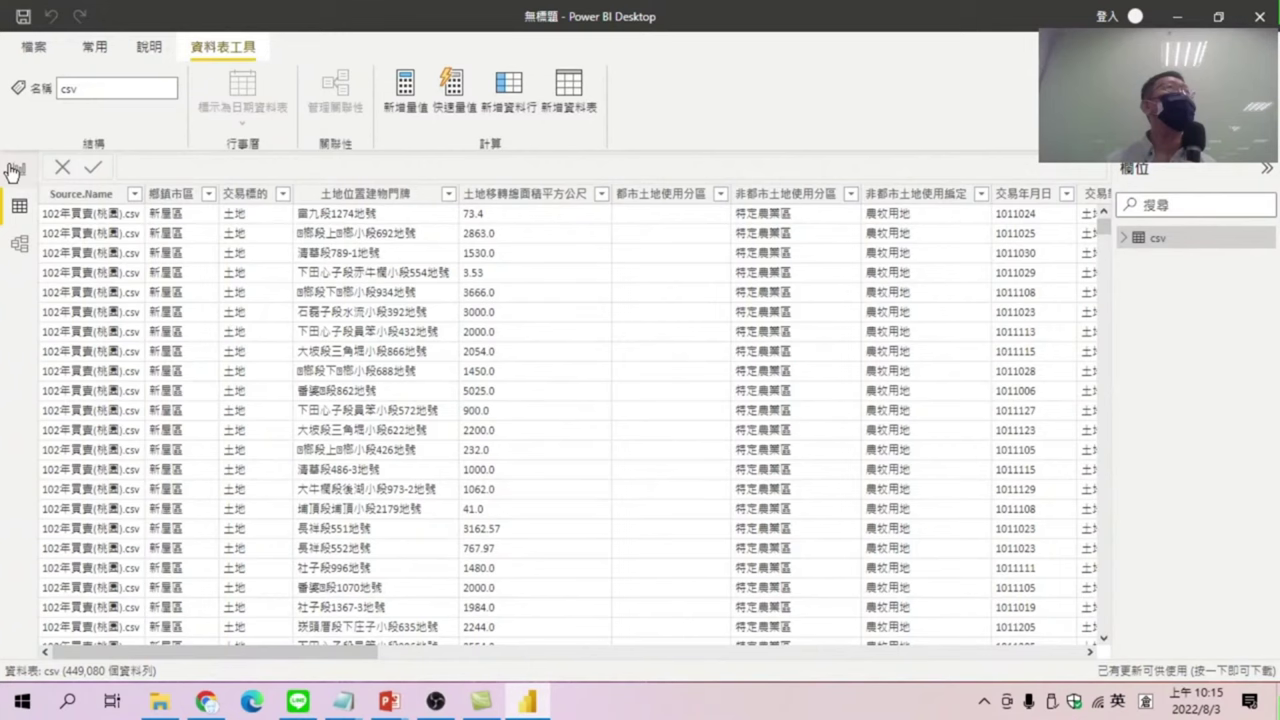
{"action": "left_click", "coordinate": [12, 170]}
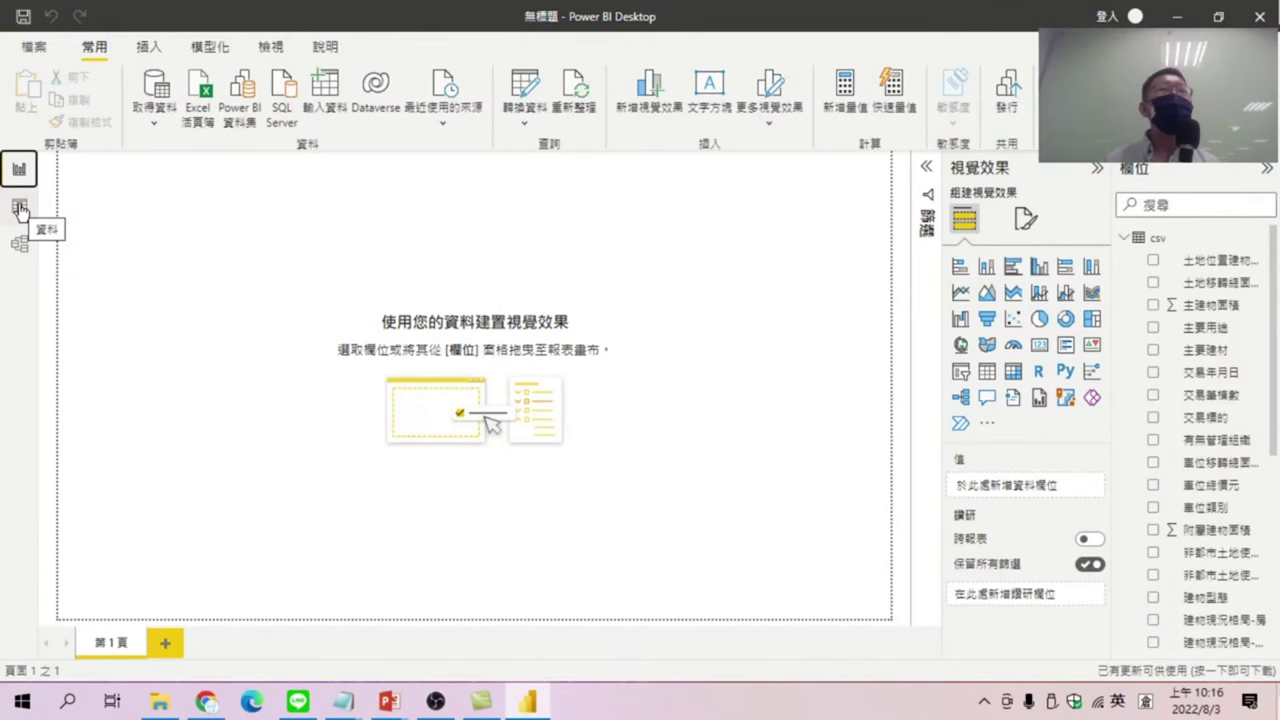
{"action": "left_click", "coordinate": [19, 208]}
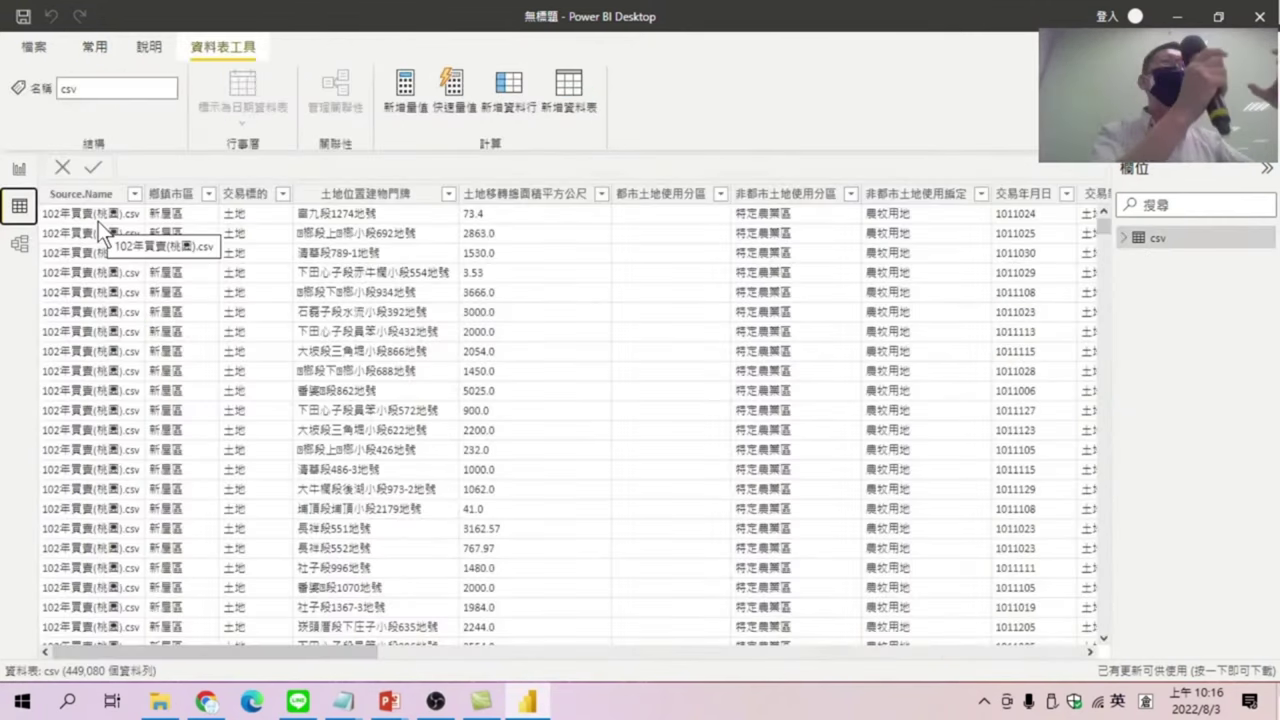